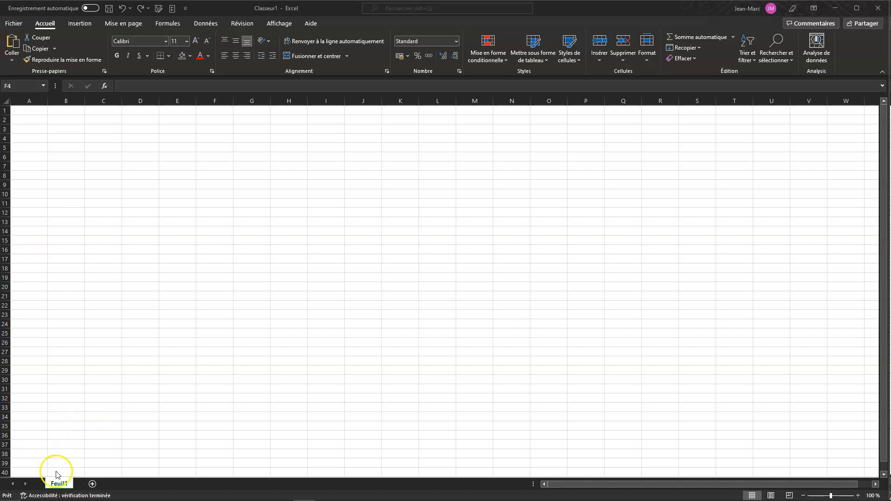
Step: Add a second worksheet to the workbook and return to the Feuil1 sheet
left_click(93, 485)
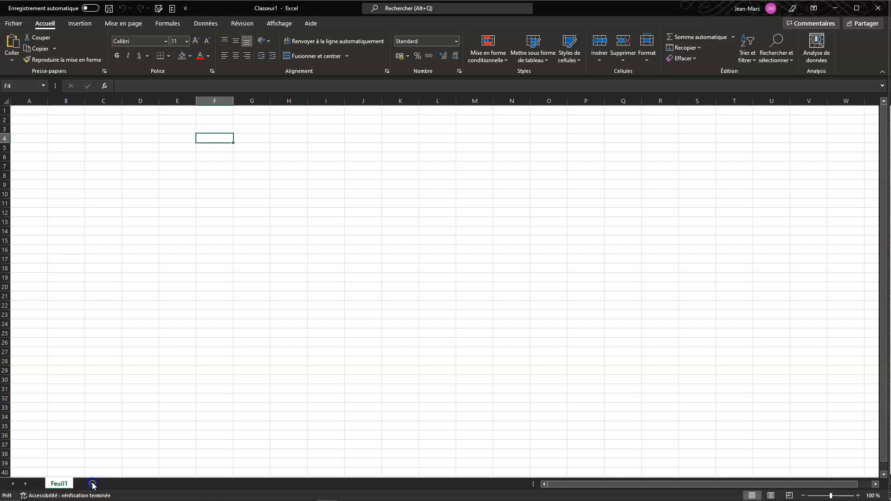
left_click(92, 485)
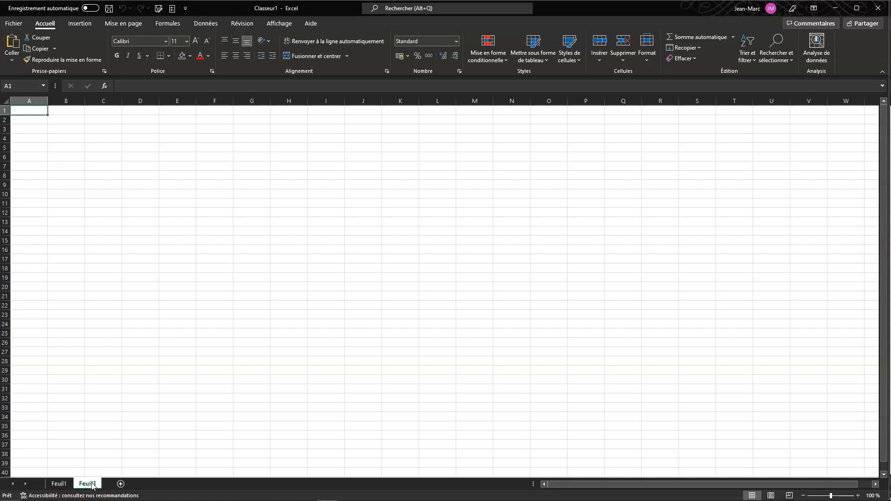
left_click(59, 484)
left_click(63, 485)
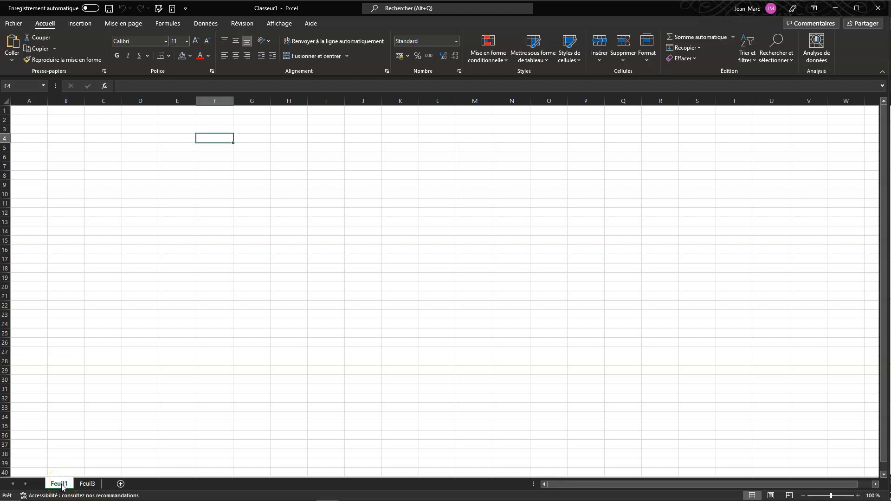
Step: Rename the Feuil1 sheet as AVMT
double_click(59, 484)
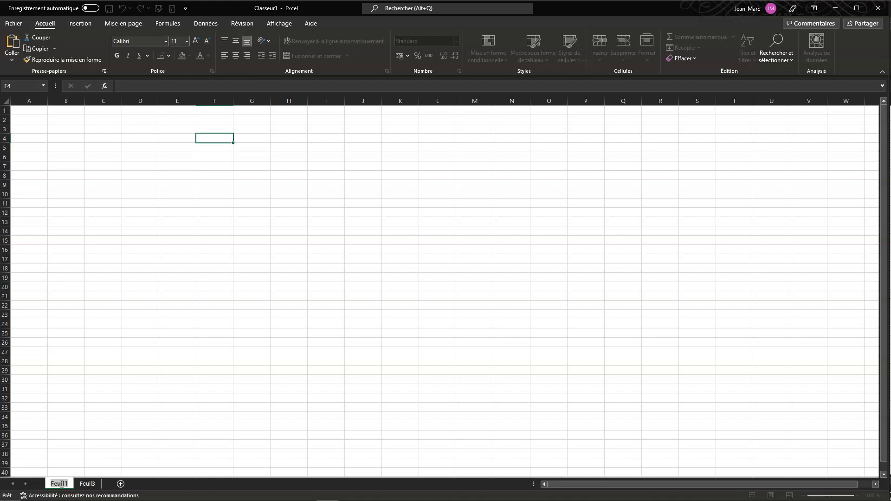
type("AVMT")
left_click(62, 482)
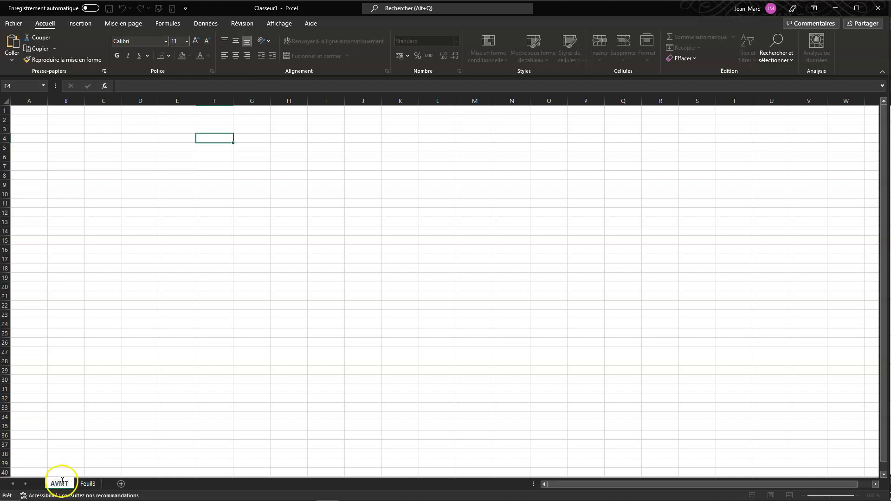
key("Return")
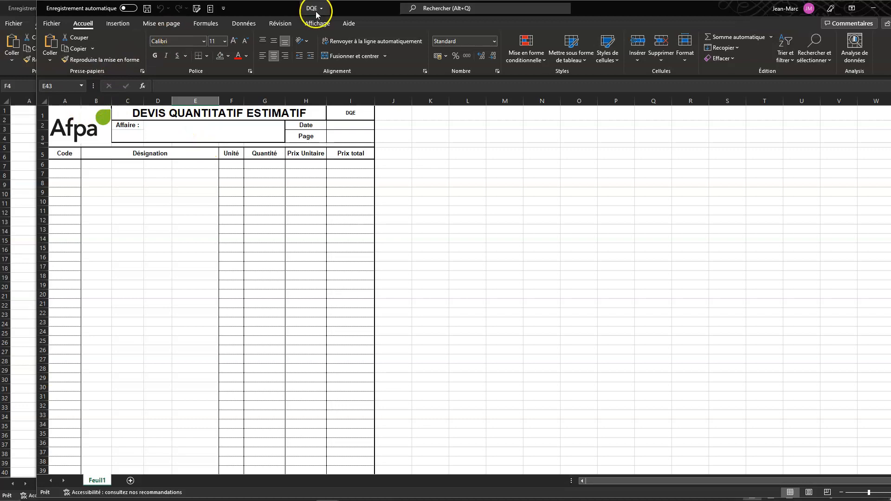
Step: Minimize the DQE workbook and bring up the Feuille AVMT 01 2020 workbook, shifted aside so Classeur1 stays reachable behind it
left_click(873, 8)
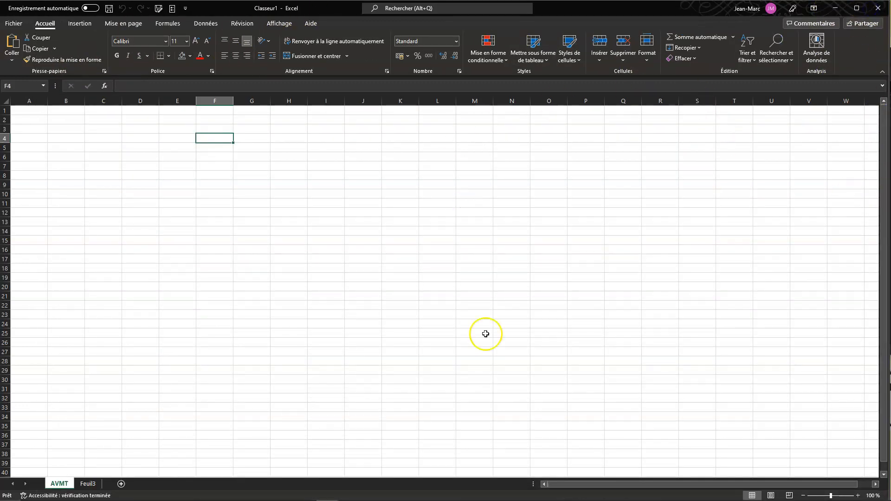
mouse_move(232, 495)
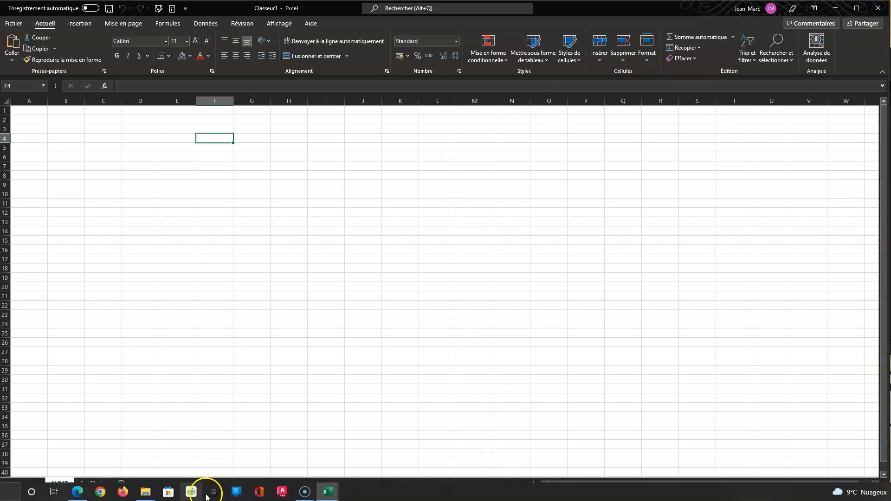
left_click(331, 496)
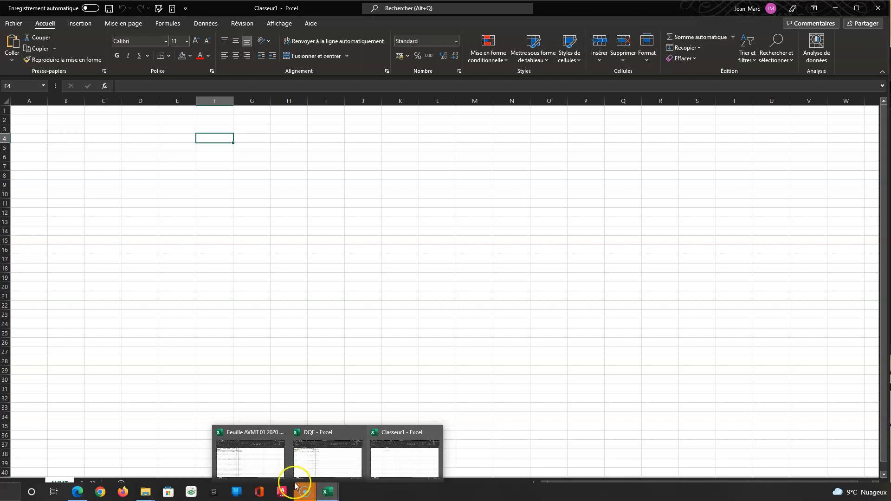
left_click(260, 463)
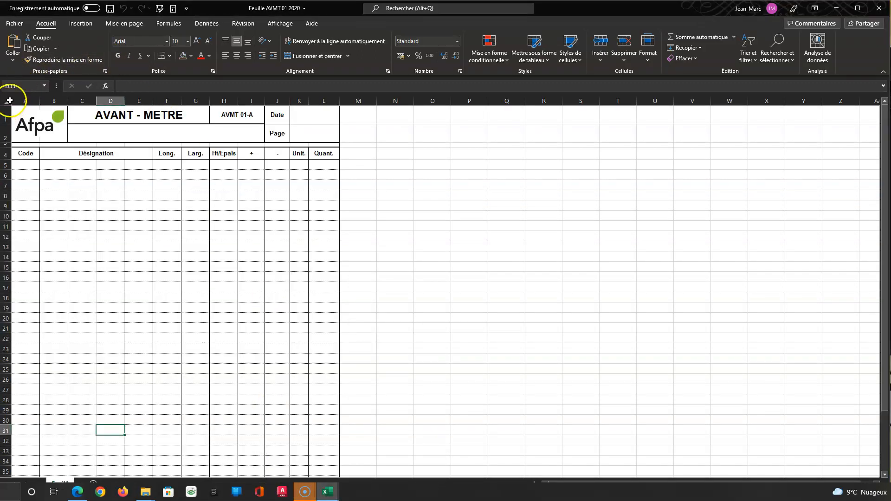
left_click_drag(557, 12, 580, 11)
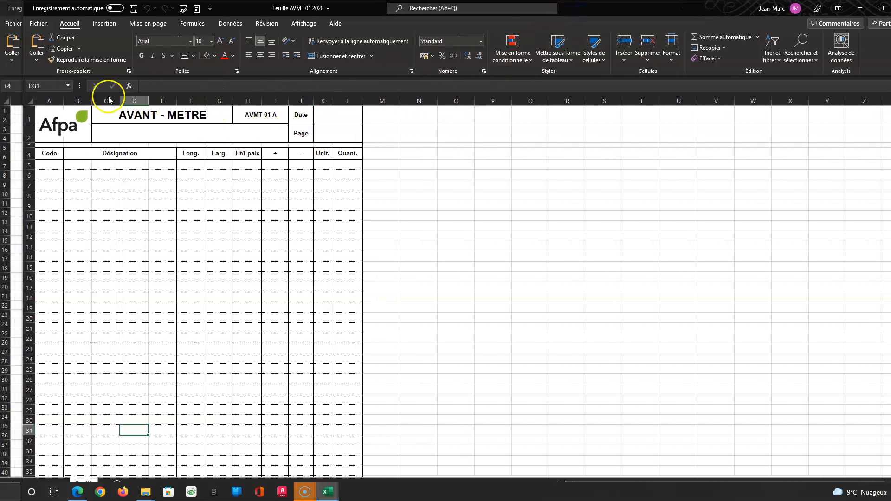
left_click(29, 100)
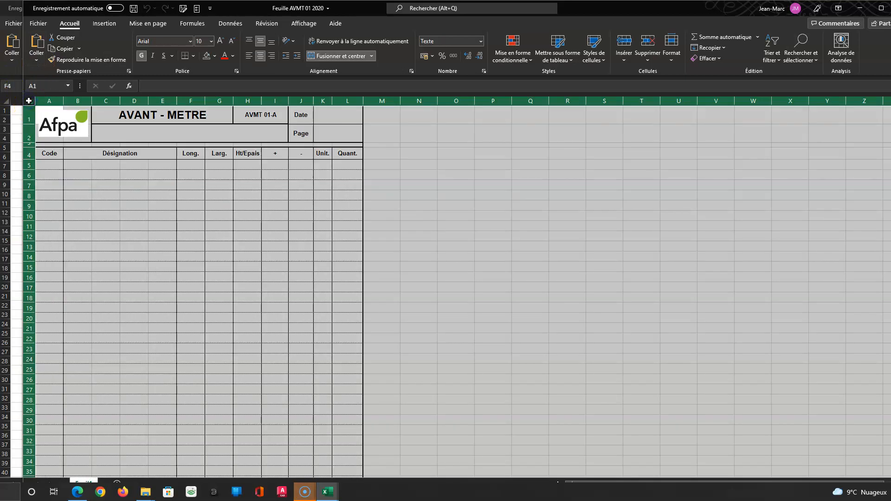
left_click(64, 186)
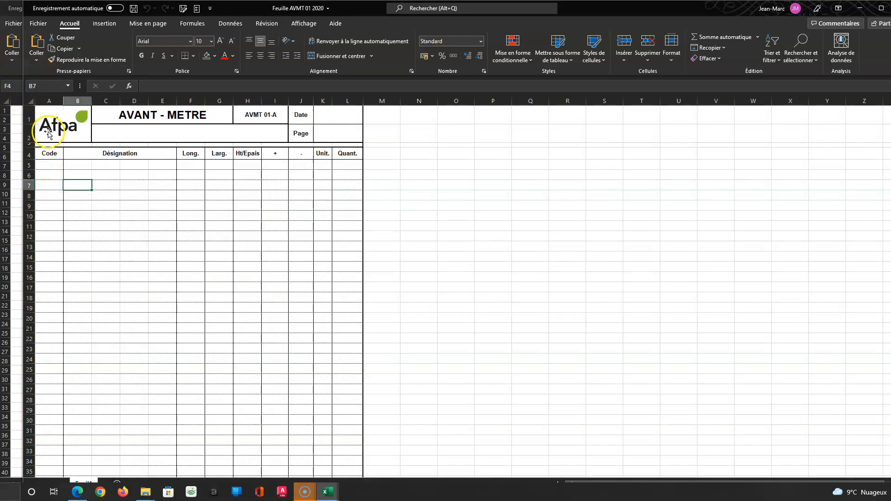
left_click_drag(39, 350, 54, 219)
left_click(105, 235)
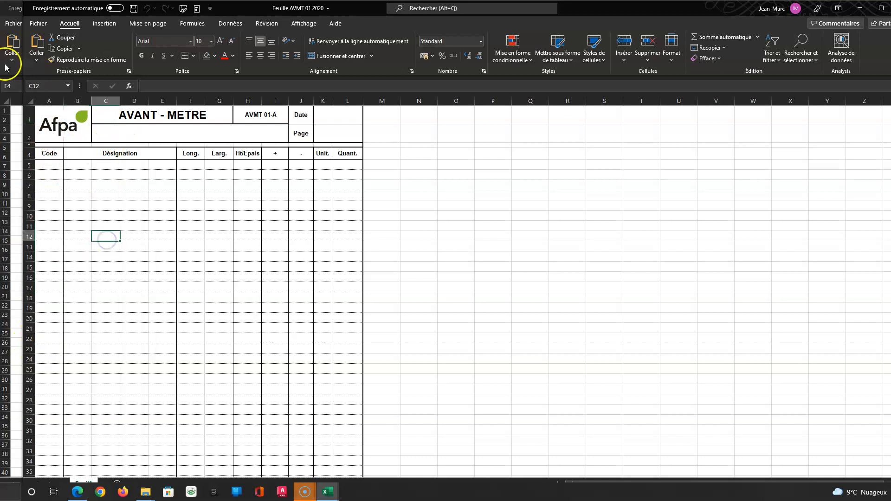
Step: Copy the entire AVANT - METRE sheet and paste it over the whole AVMT sheet in Classeur1
left_click(29, 101)
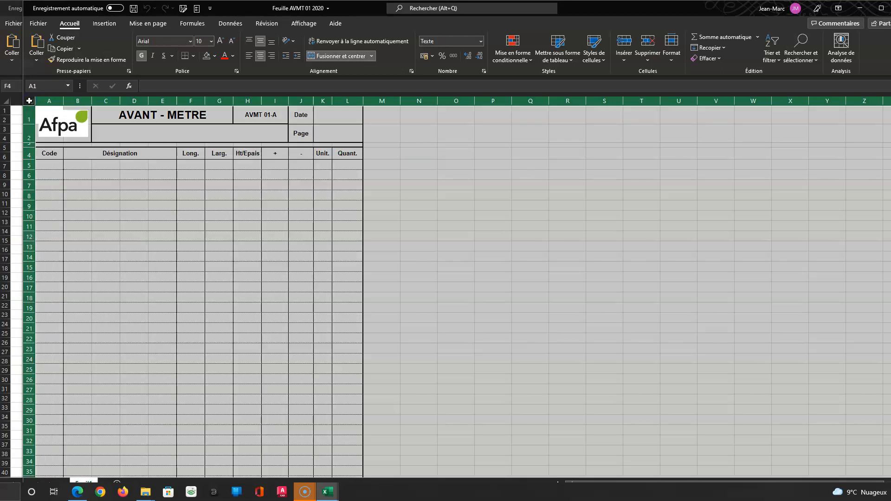
key("ctrl+c")
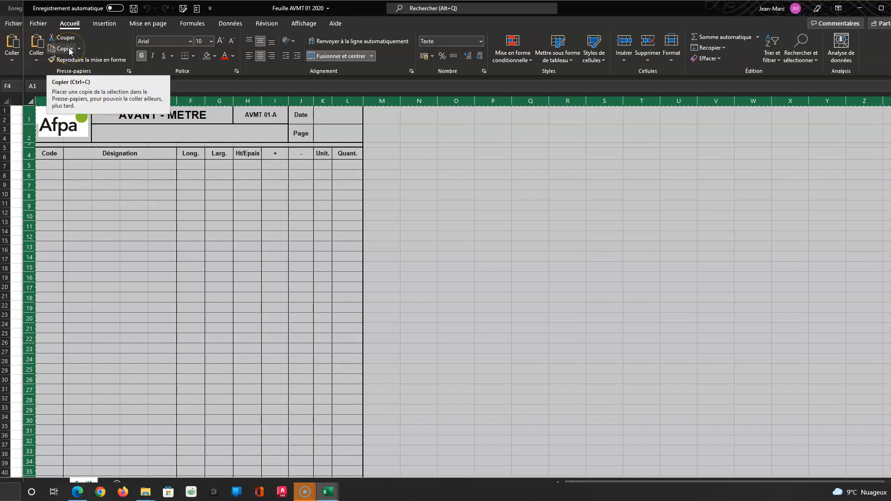
left_click(17, 125)
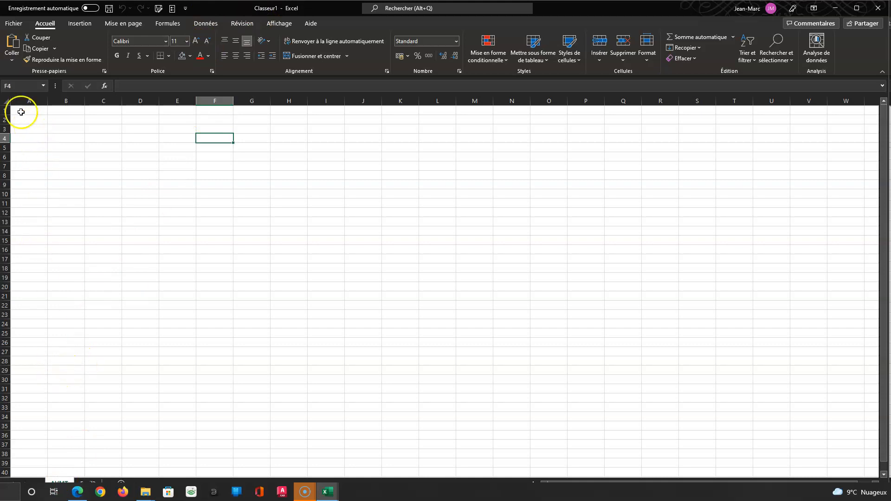
left_click(3, 99)
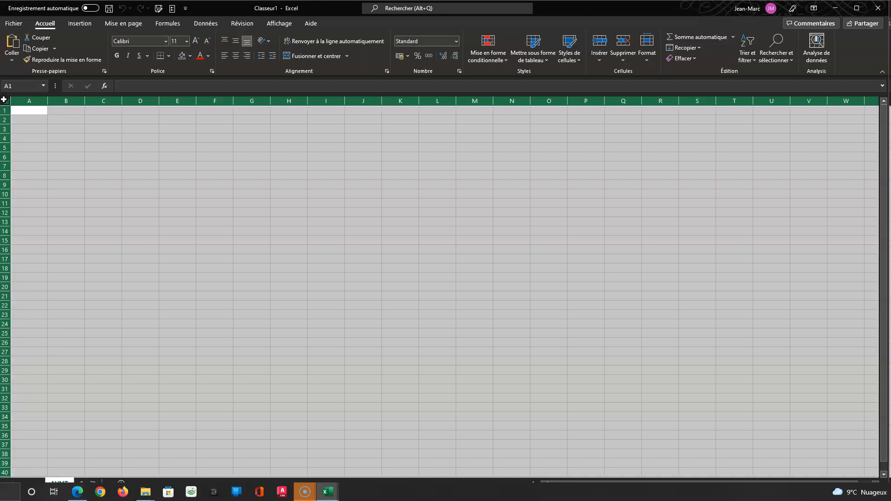
key("ctrl+v")
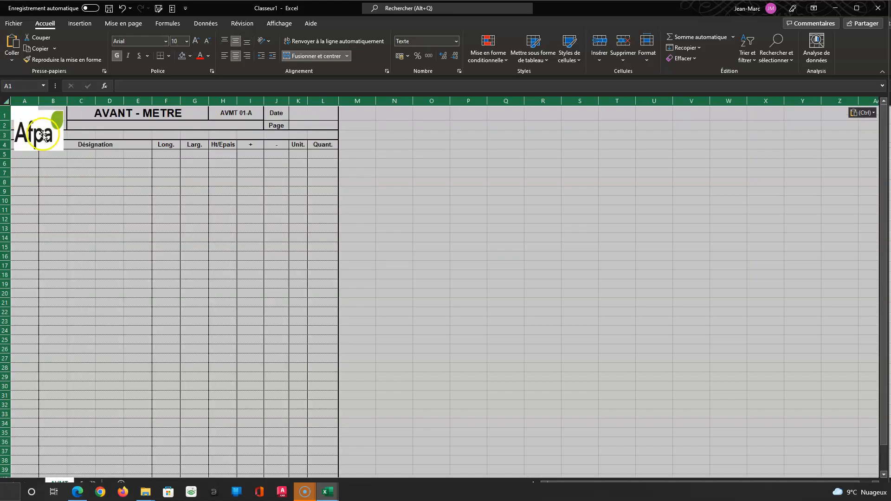
left_click(55, 48)
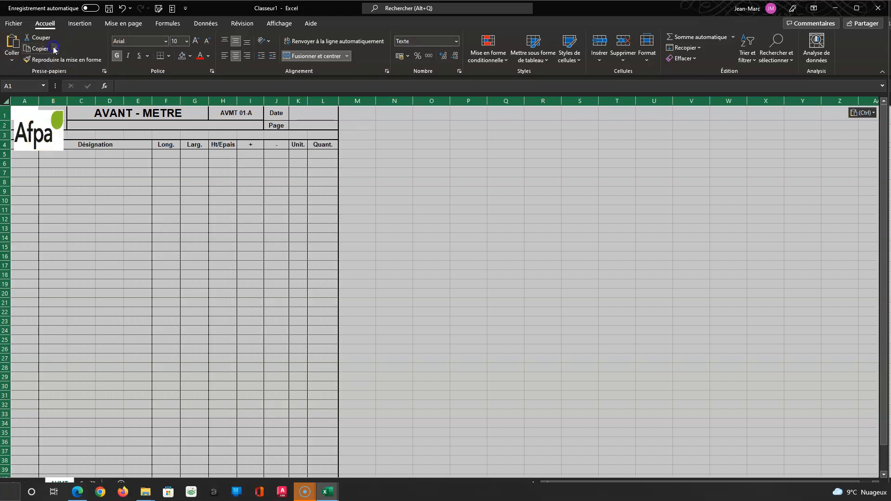
left_click(12, 24)
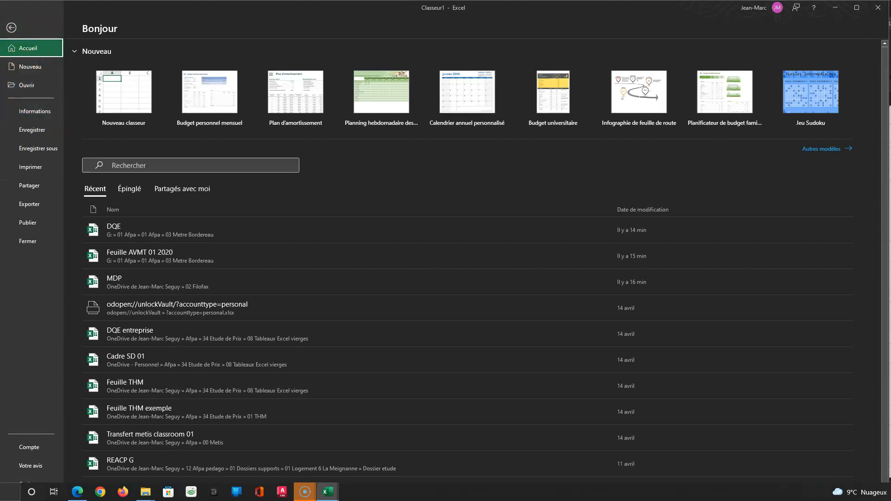
left_click(12, 27)
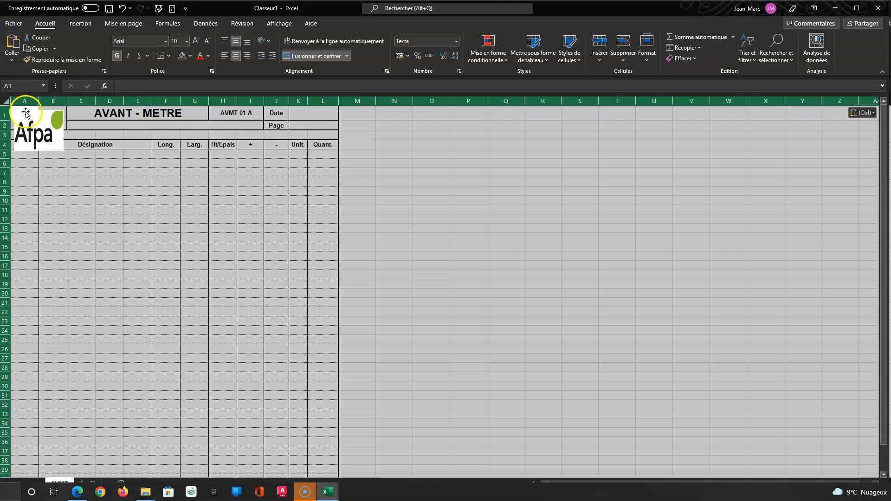
Step: Shrink the pasted Afpa logo and reposition it to fit inside the header cell above the Code column
left_click(37, 138)
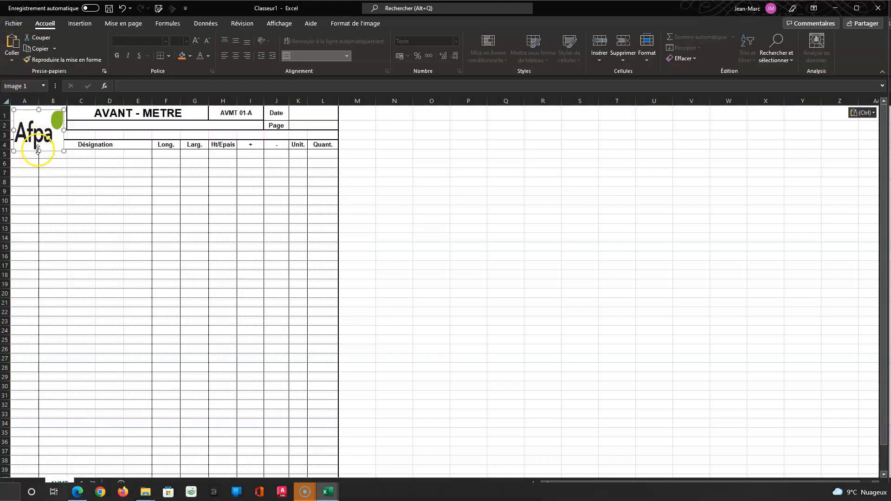
left_click_drag(39, 151, 41, 117)
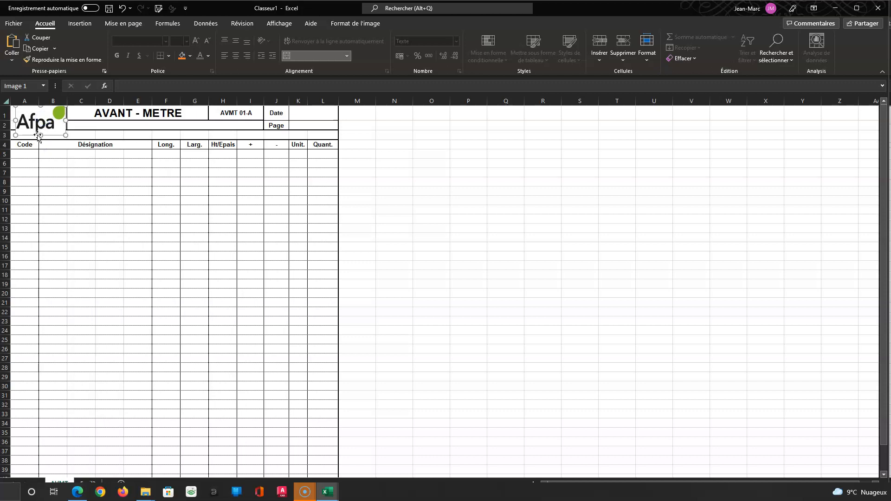
left_click_drag(44, 134, 70, 127)
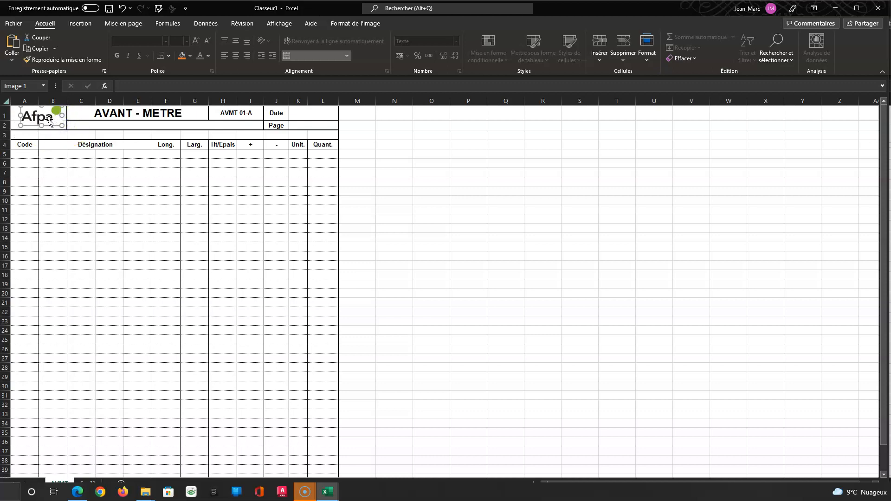
left_click_drag(44, 120, 41, 123)
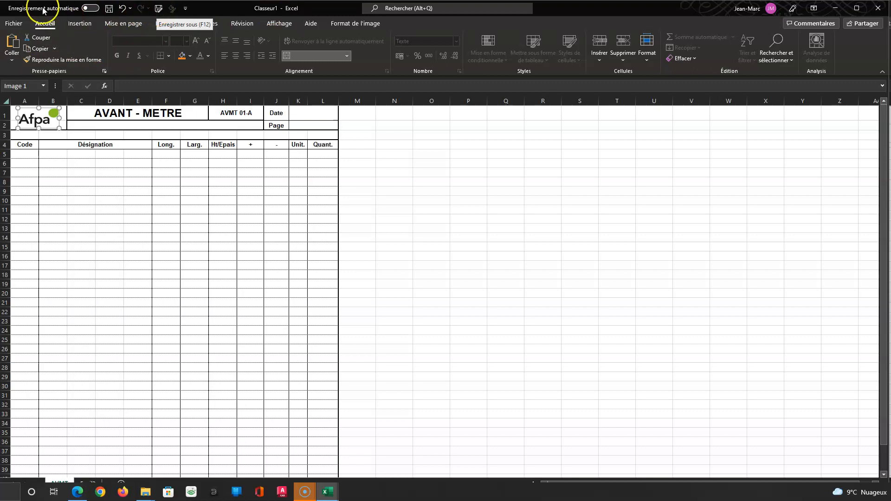
Step: Save the workbook in the Bureau folder as Initiation Excel and dismiss the notices
left_click(14, 24)
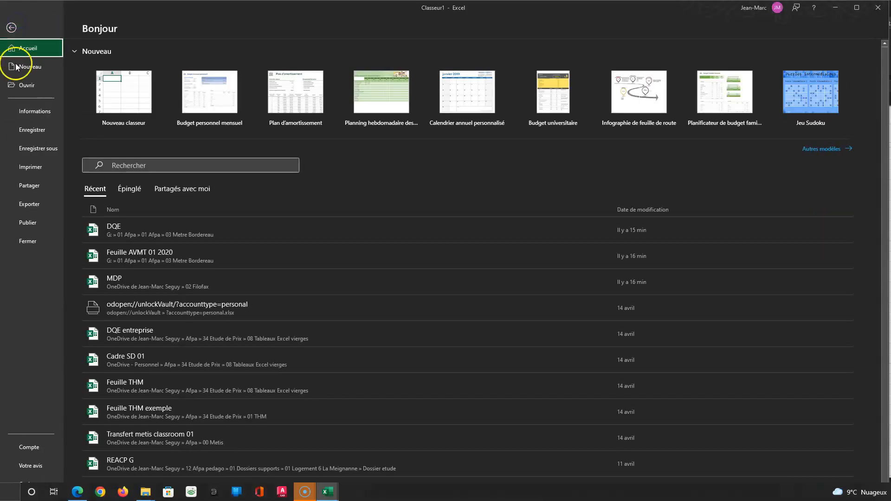
left_click(30, 147)
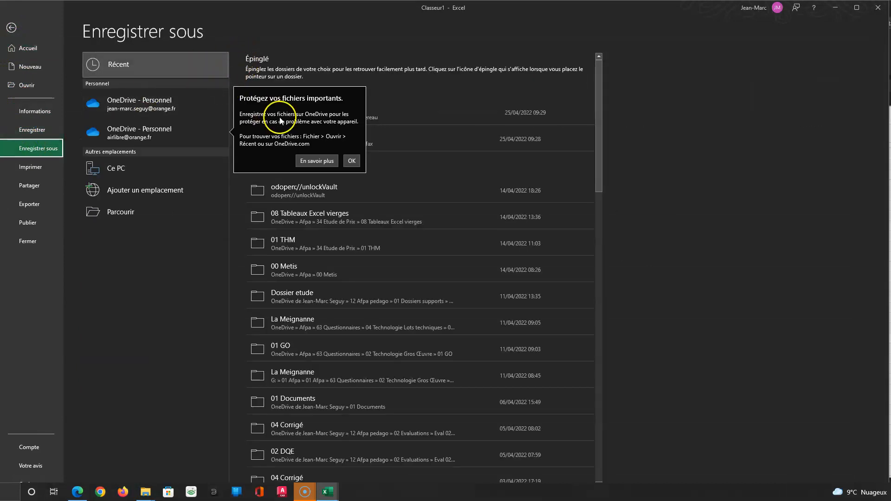
left_click(352, 161)
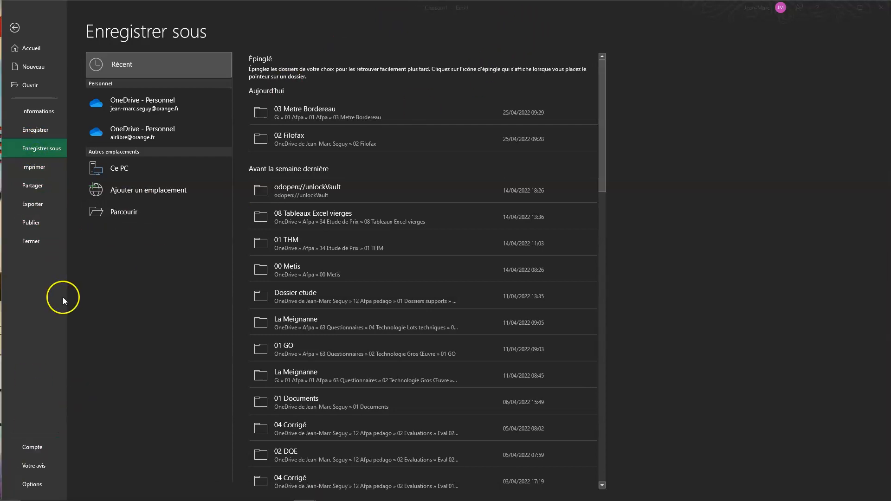
left_click(124, 213)
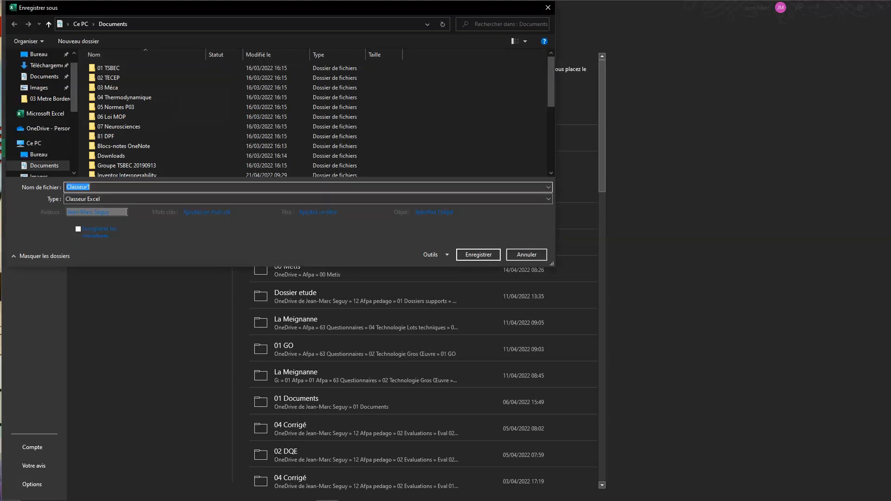
left_click_drag(170, 16, 313, 89)
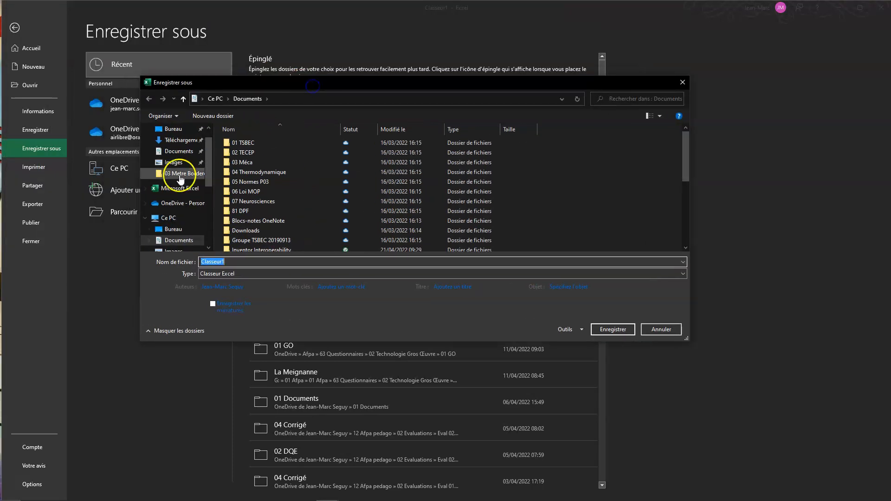
left_click(168, 132)
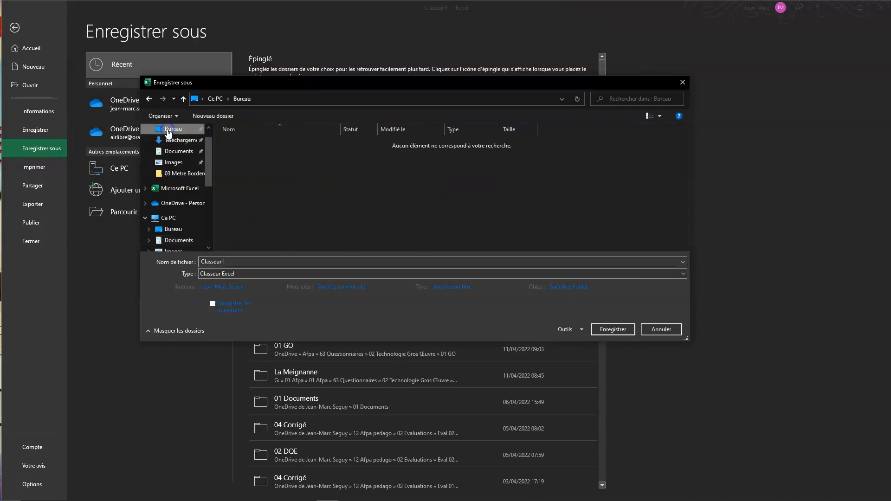
left_click(236, 261)
left_click(170, 263)
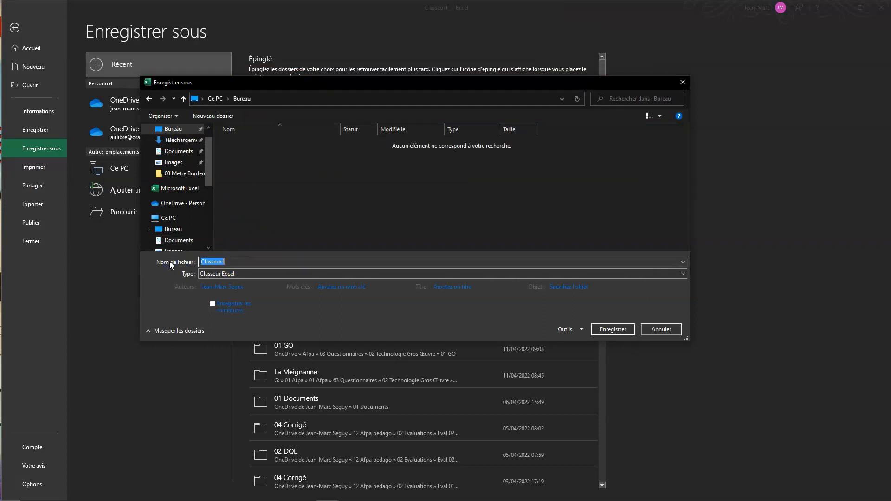
type("Ini")
left_click(611, 337)
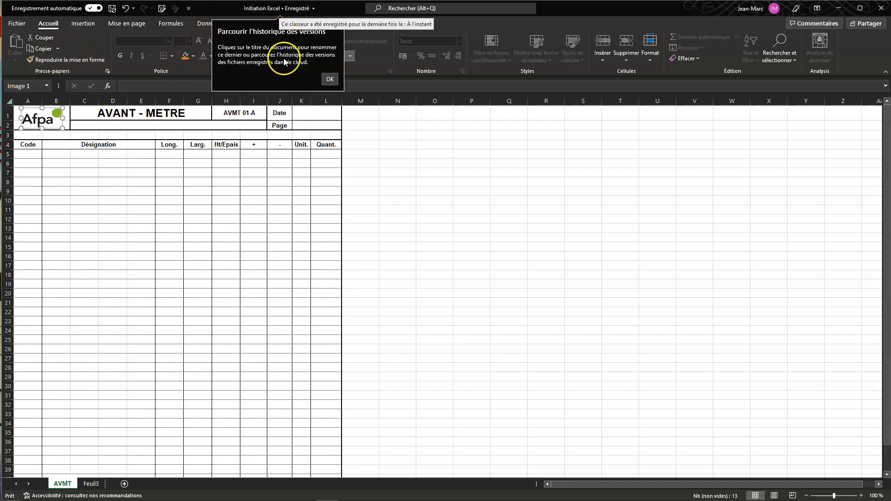
left_click(329, 79)
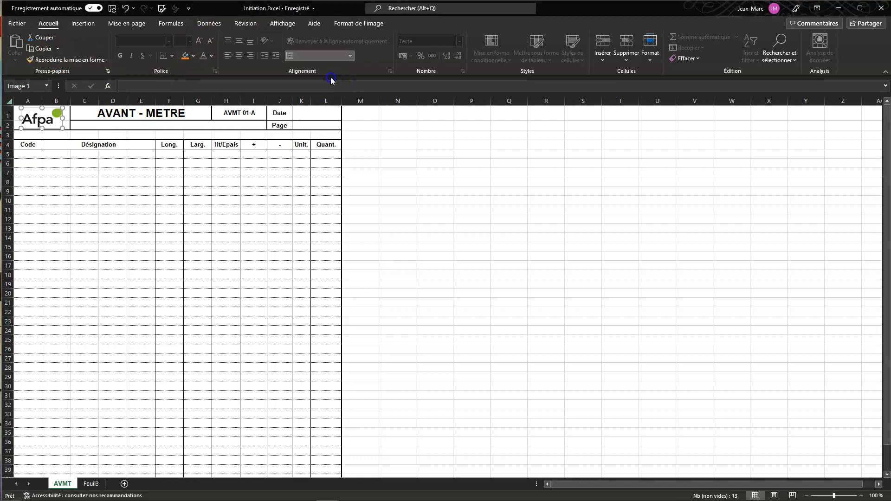
Step: Enter the designation Béton pour semelle in cell B6 of the AVMT sheet
left_click(80, 182)
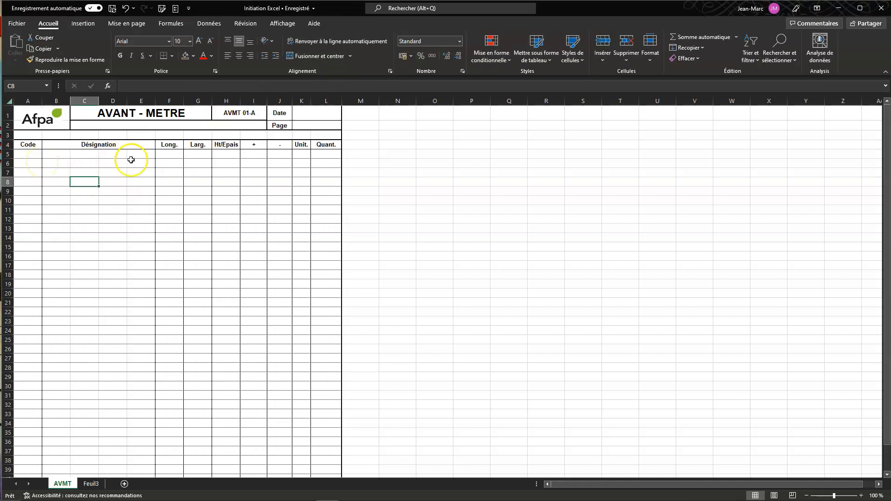
left_click(62, 165)
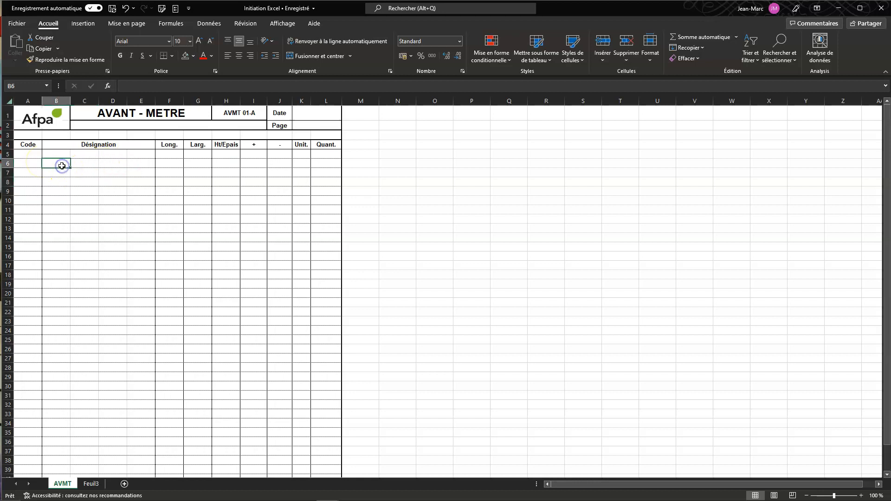
type("Bét")
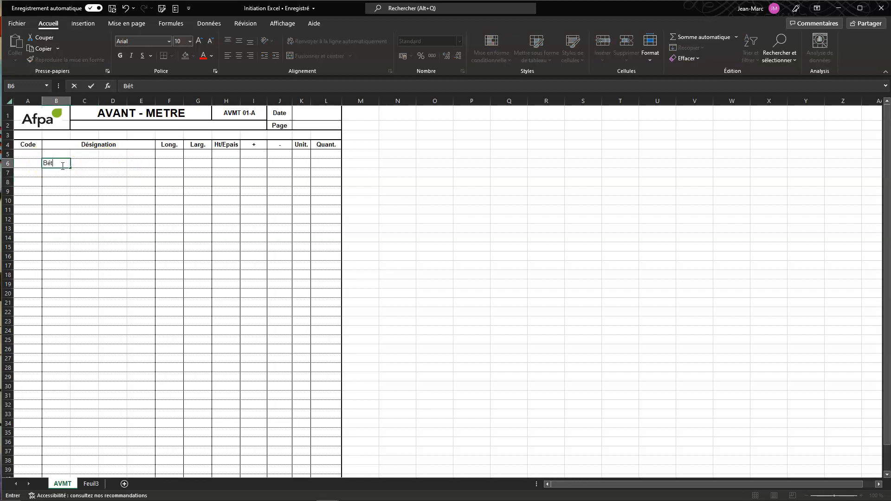
type("ur semelle")
Step: Enter the footing's length 24,35 in cell F6 and its width 0,60 one row lower in cell G7
left_click(168, 164)
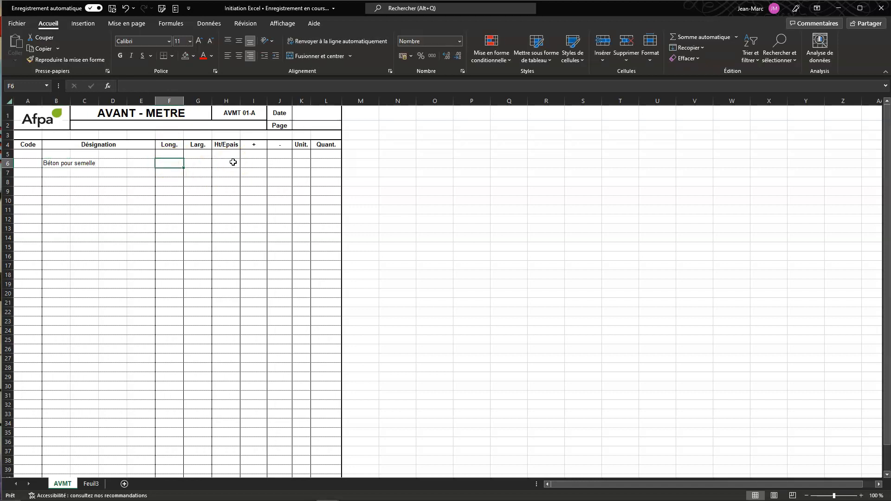
type("24,35")
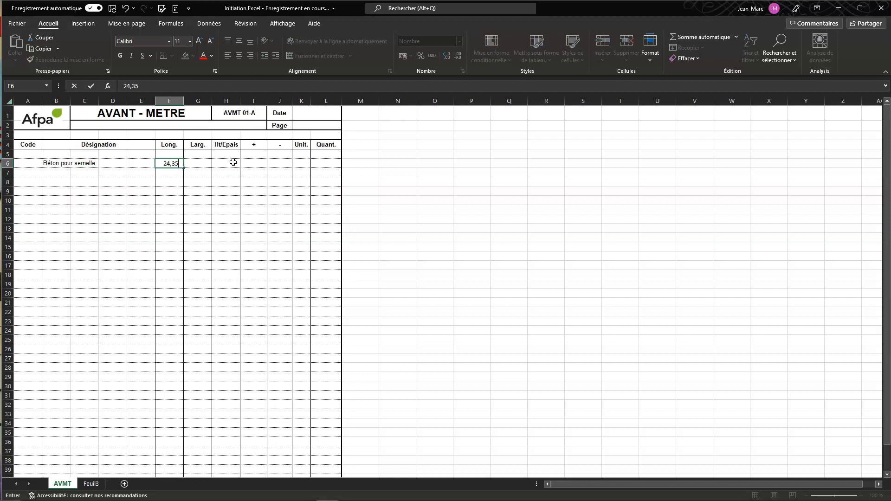
key("Tab")
key("Down")
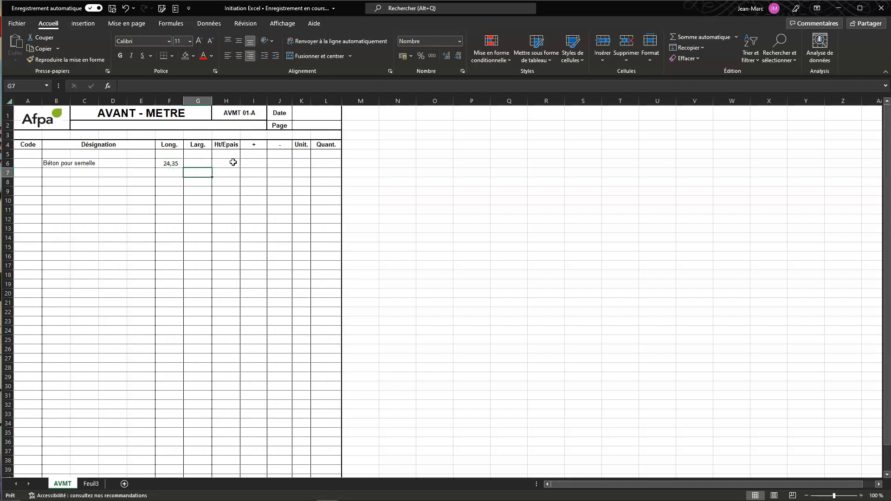
type(",")
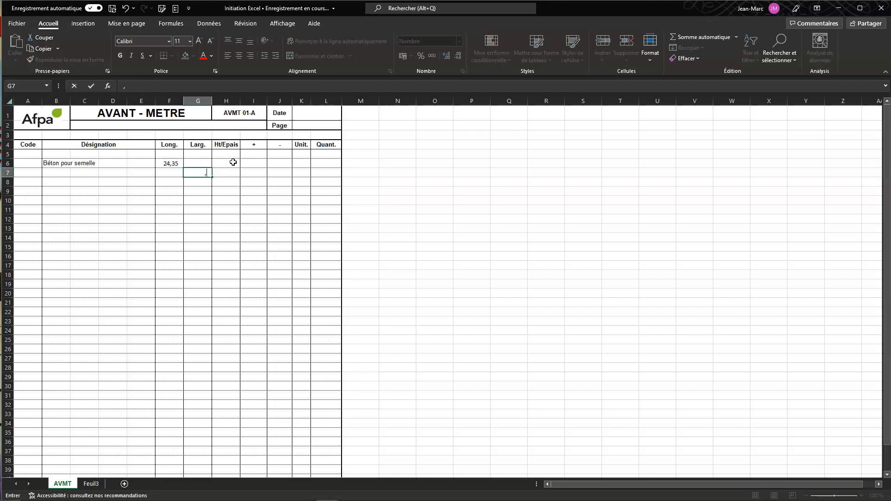
type("60")
key("Tab")
key("Down")
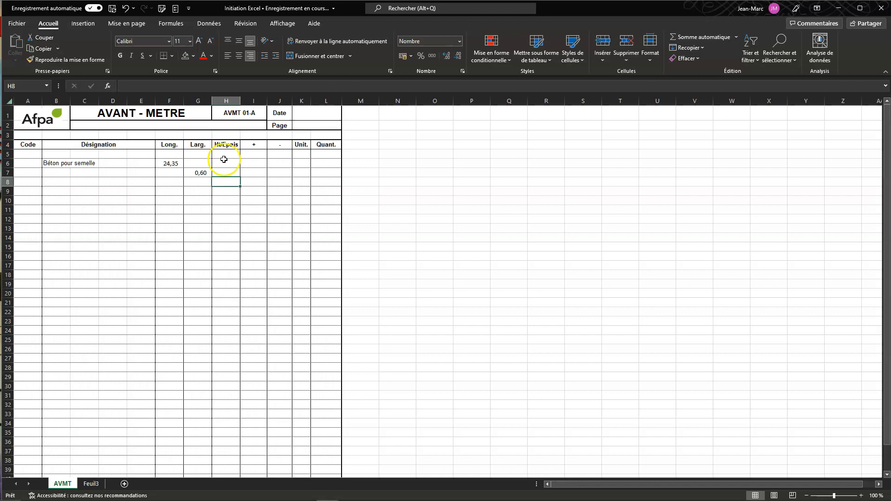